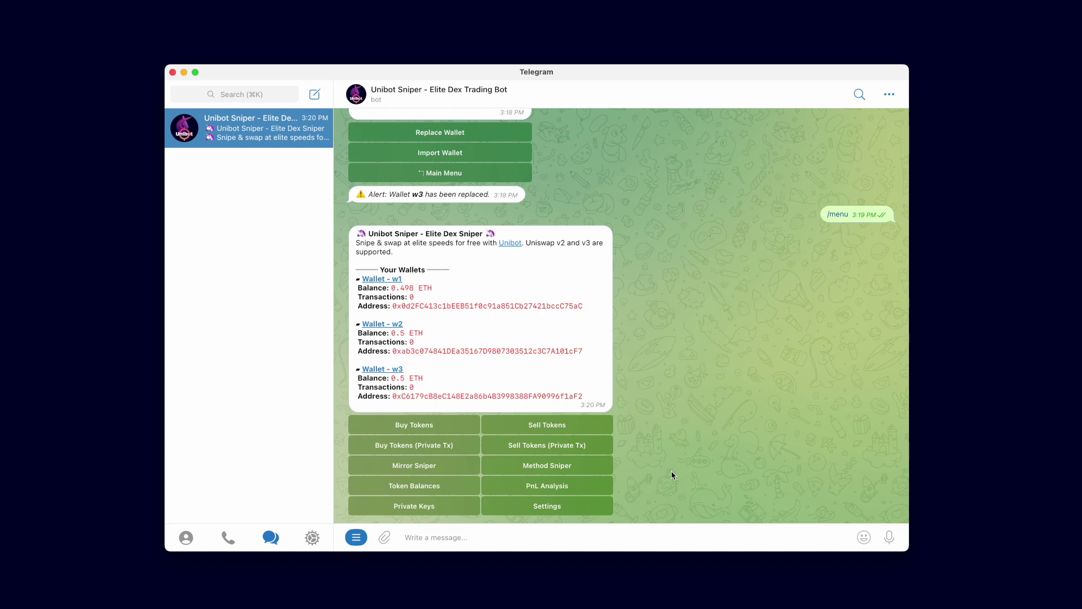
In the buy token settings, select wallets w1, w2 and w3 and leave Fail Guard enabled.
click(428, 427)
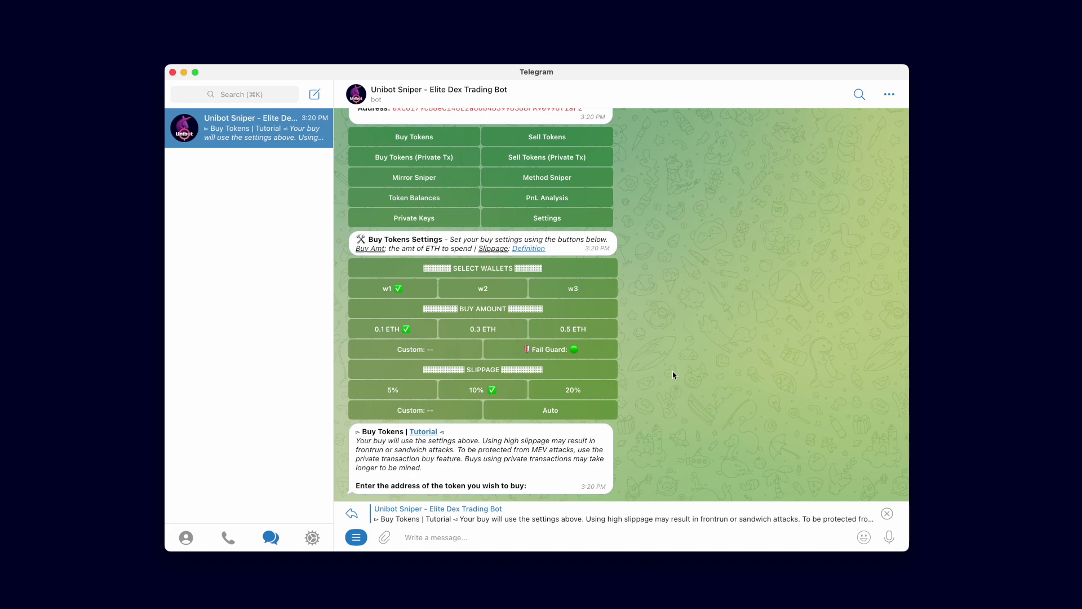
click(483, 289)
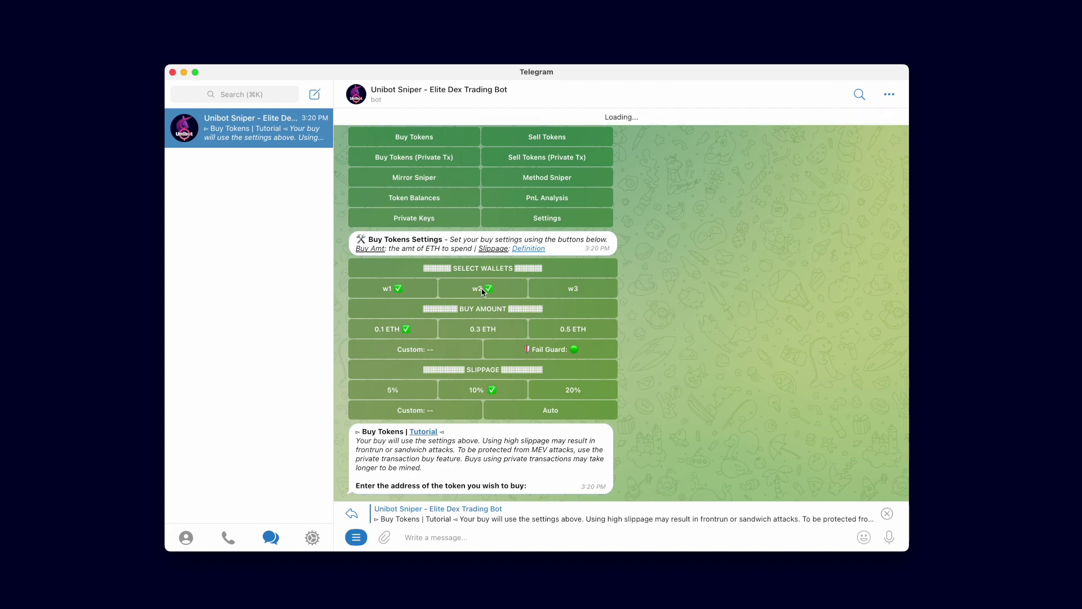
click(576, 290)
click(395, 290)
click(394, 290)
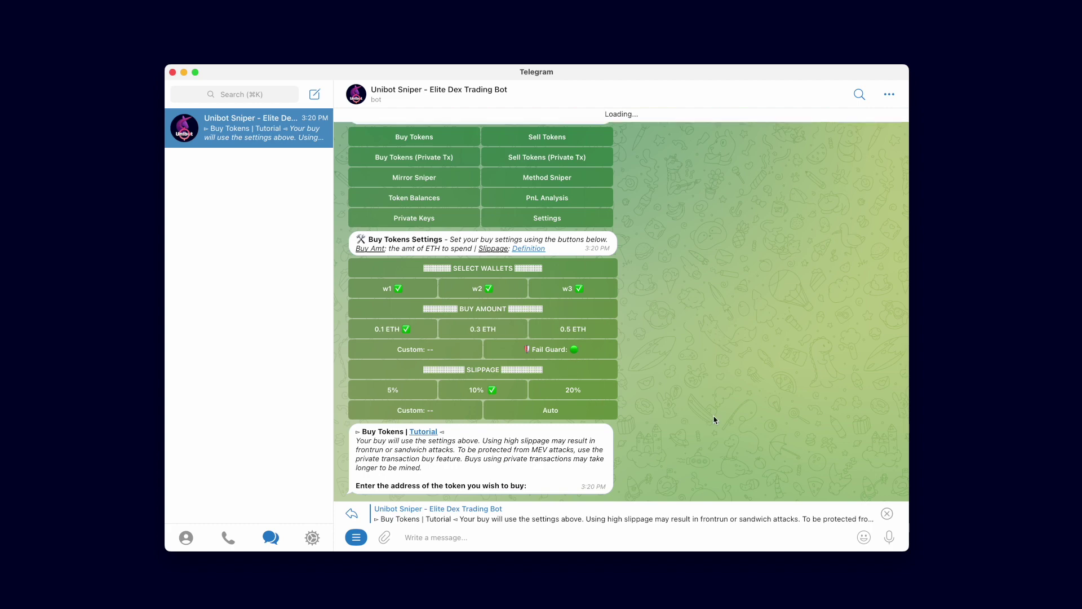
click(578, 349)
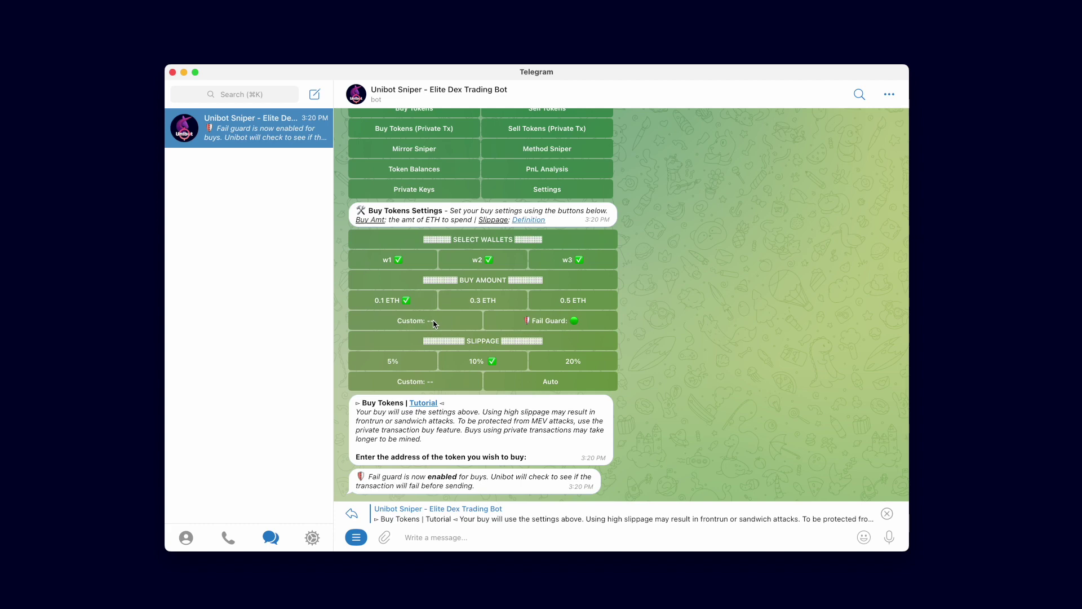
Set a custom buy amount of 0.05 ETH and return to the buy token settings.
click(435, 322)
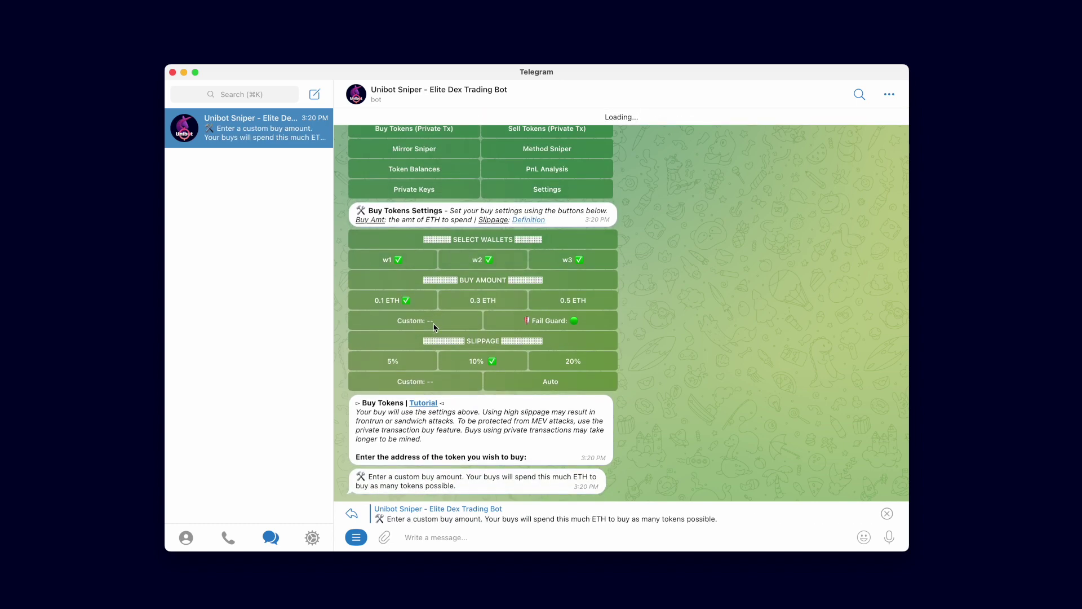
text(0.05)
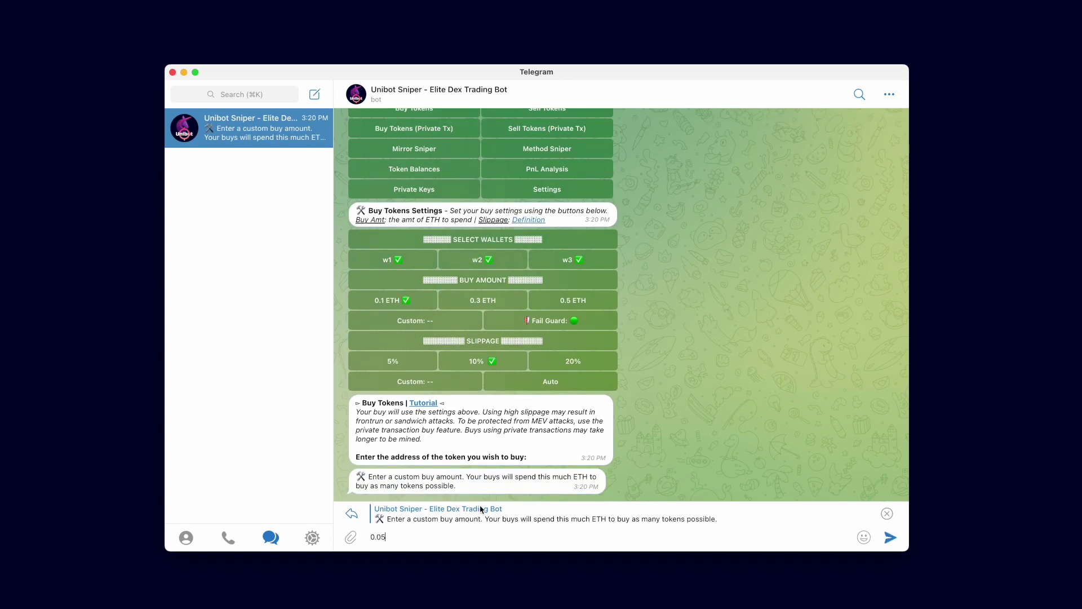
key(Return)
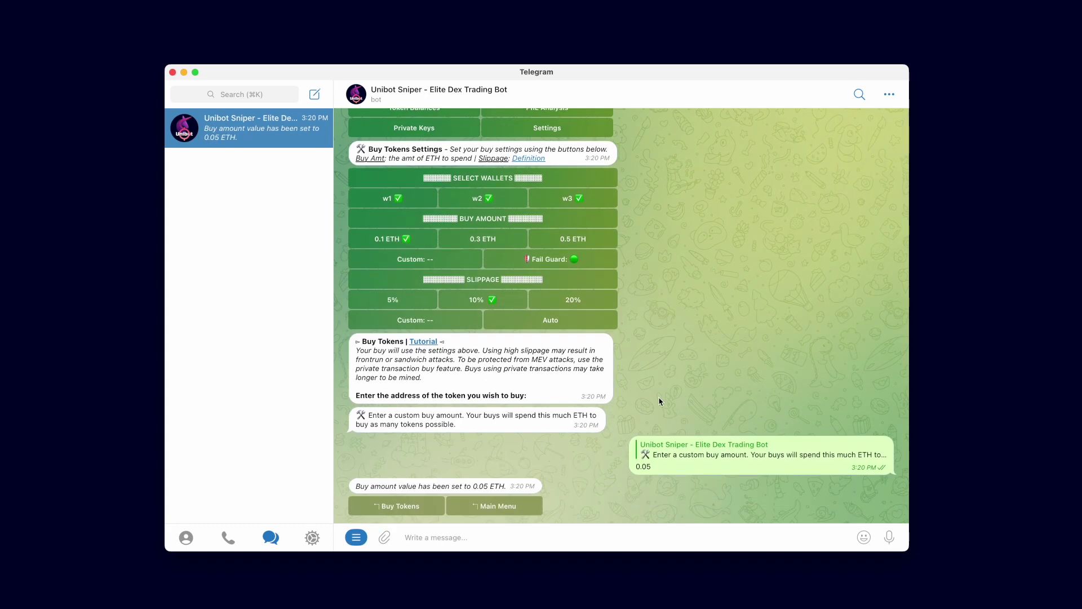
click(415, 506)
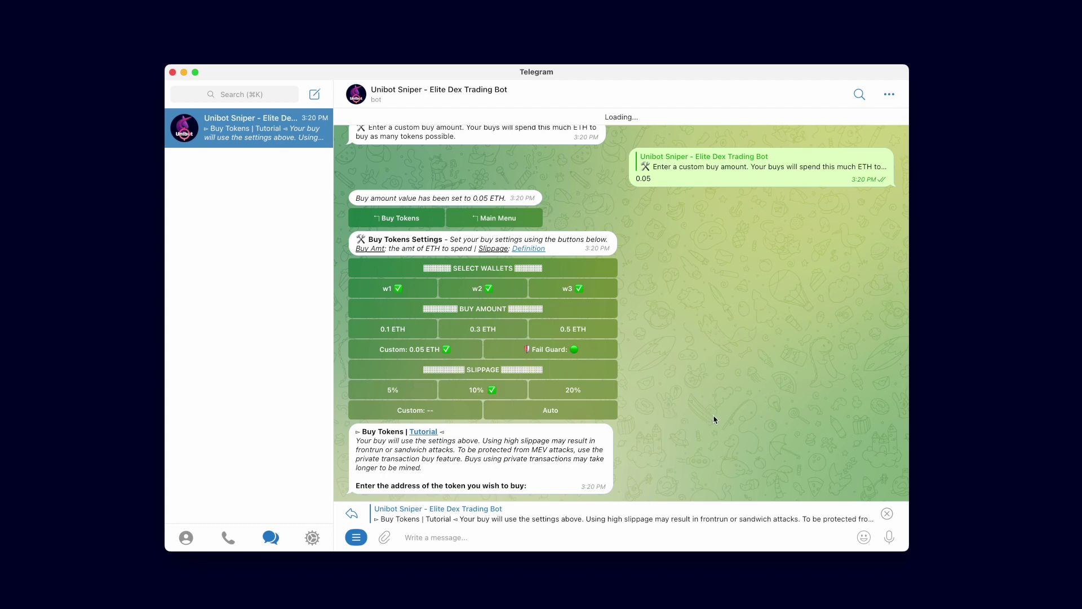
Try buy slippages of 5%, 20% and a custom 22%, and settle on Auto.
click(415, 391)
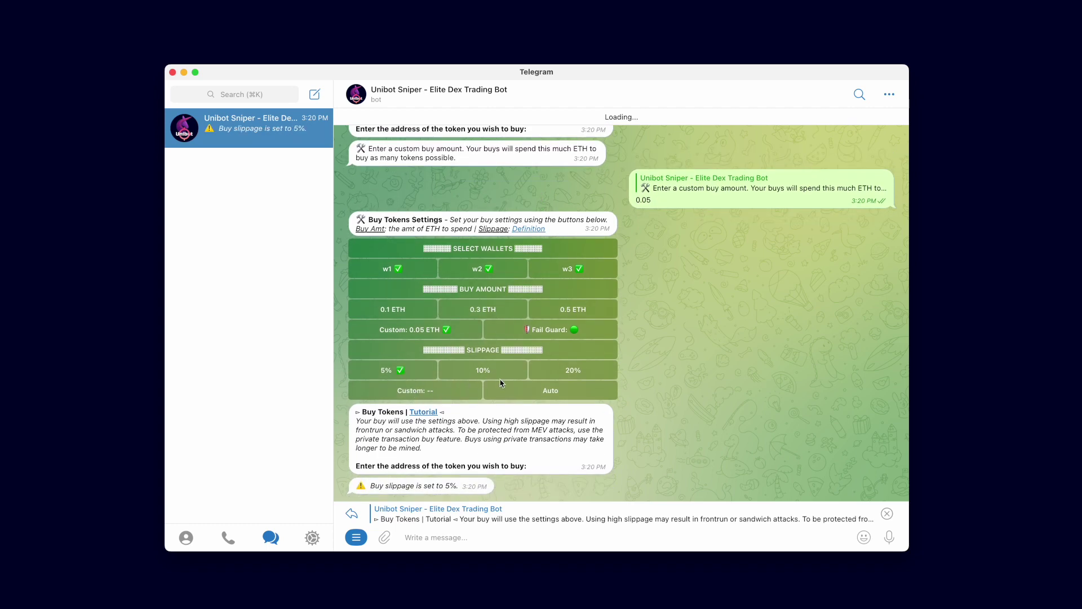
click(585, 367)
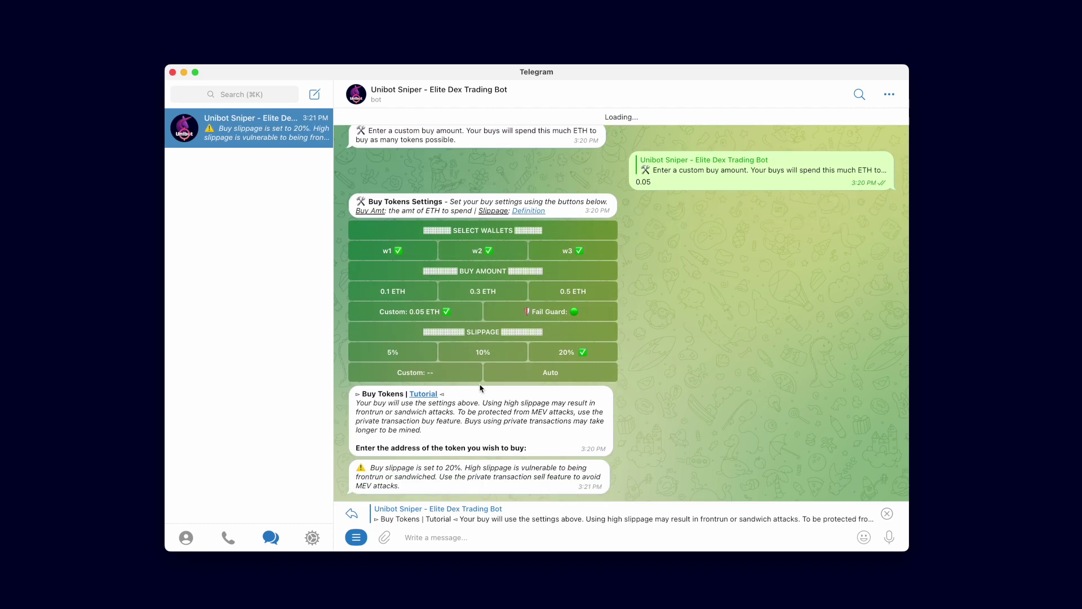
click(419, 374)
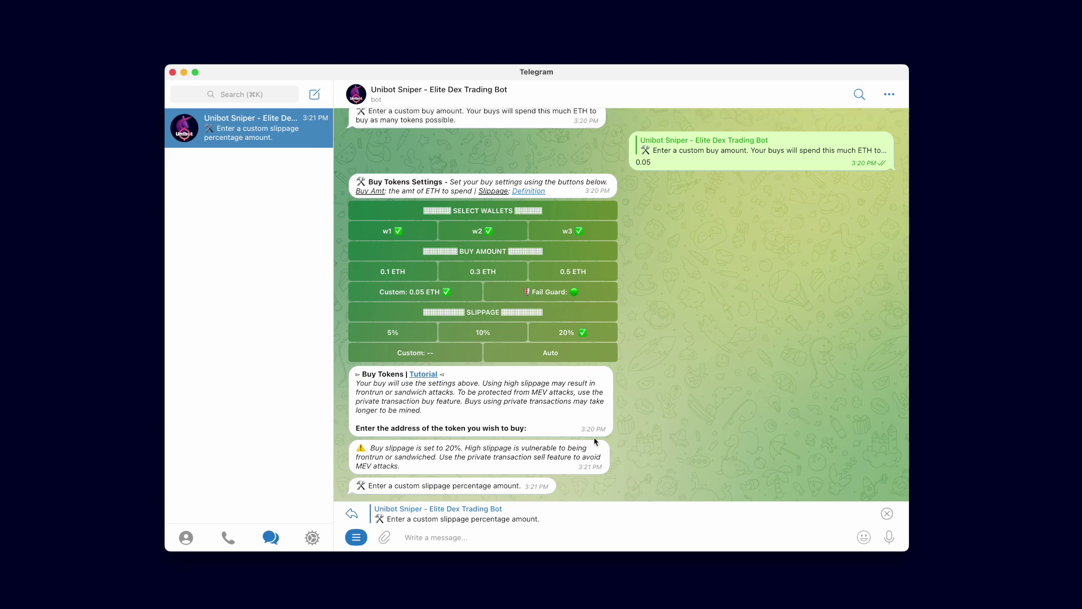
text(22)
key(Return)
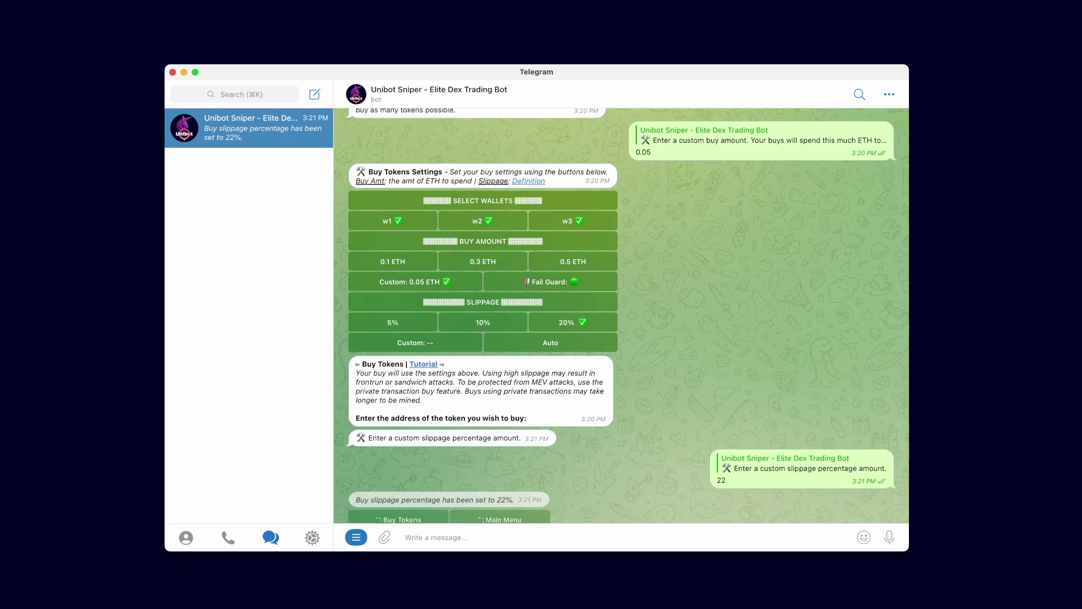
click(420, 512)
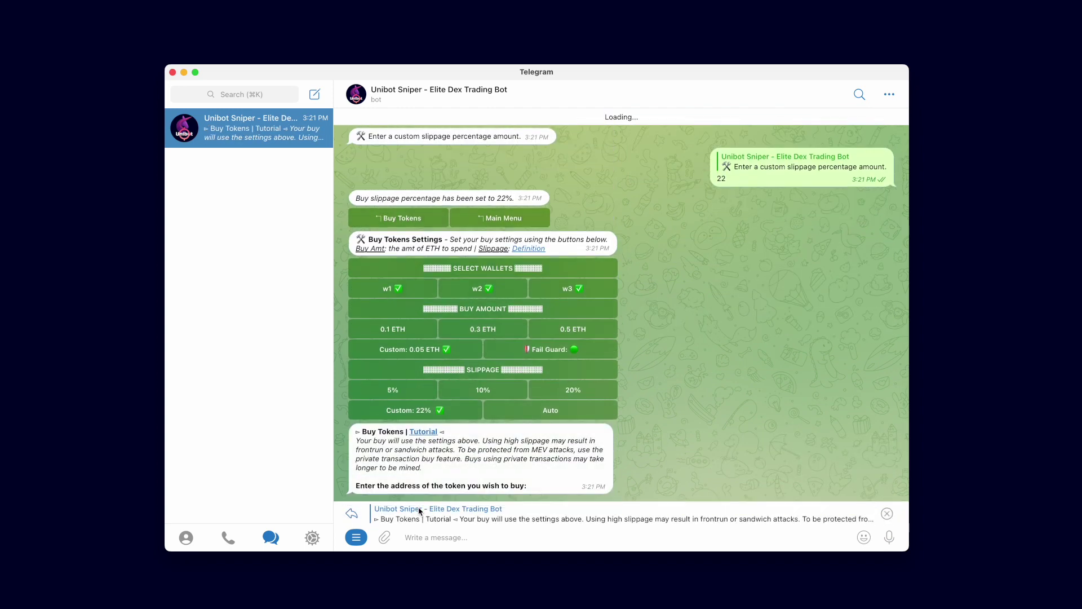
click(547, 410)
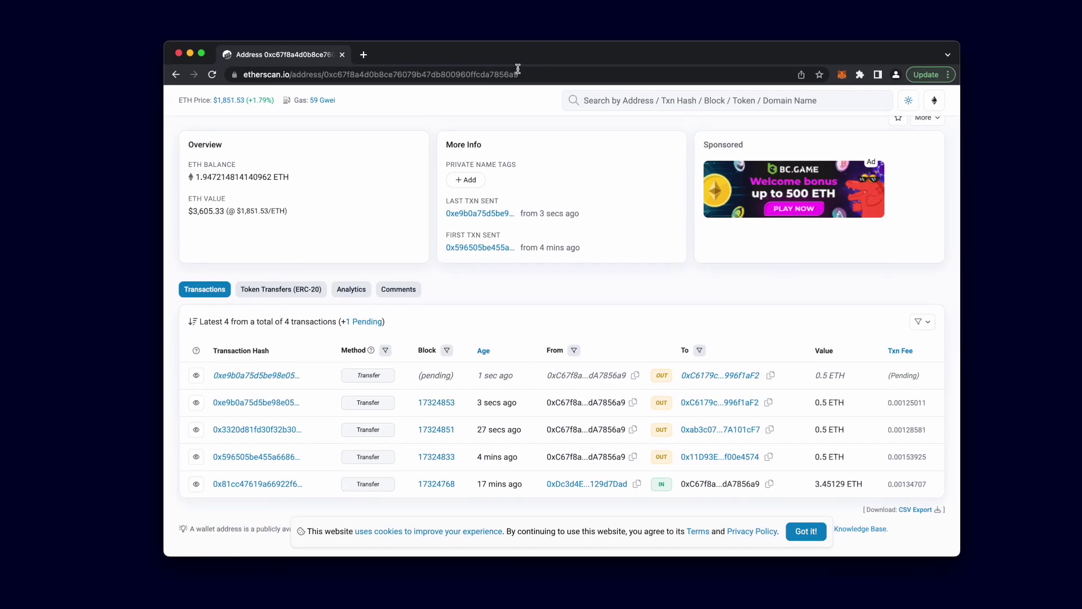
Switch to Chrome, open dextools.io and dismiss the DEXTools welcome message.
click(523, 72)
text(dextools.io)
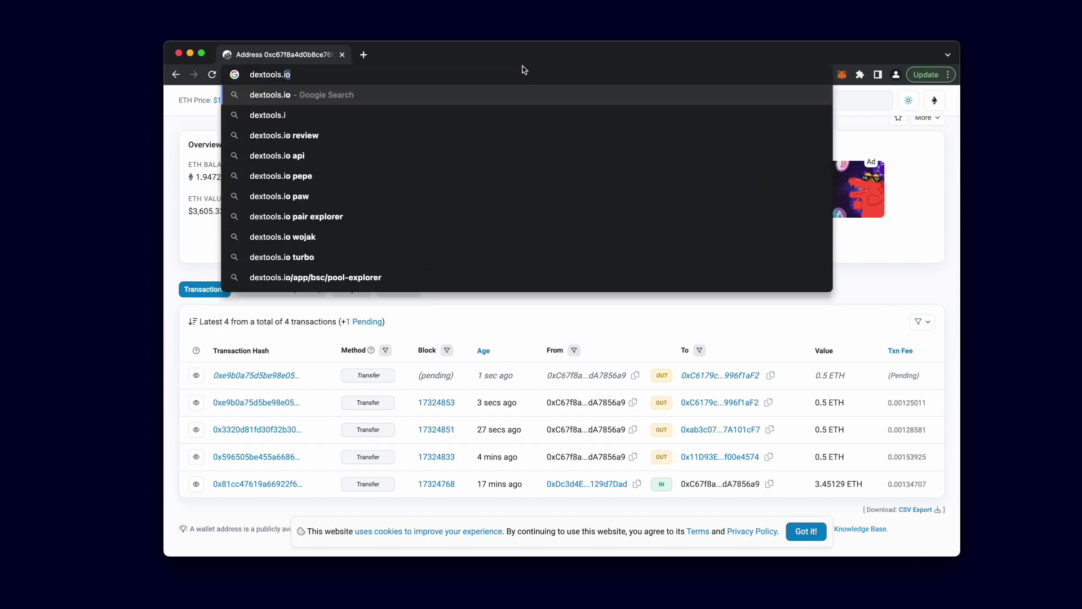
key(Return)
click(313, 293)
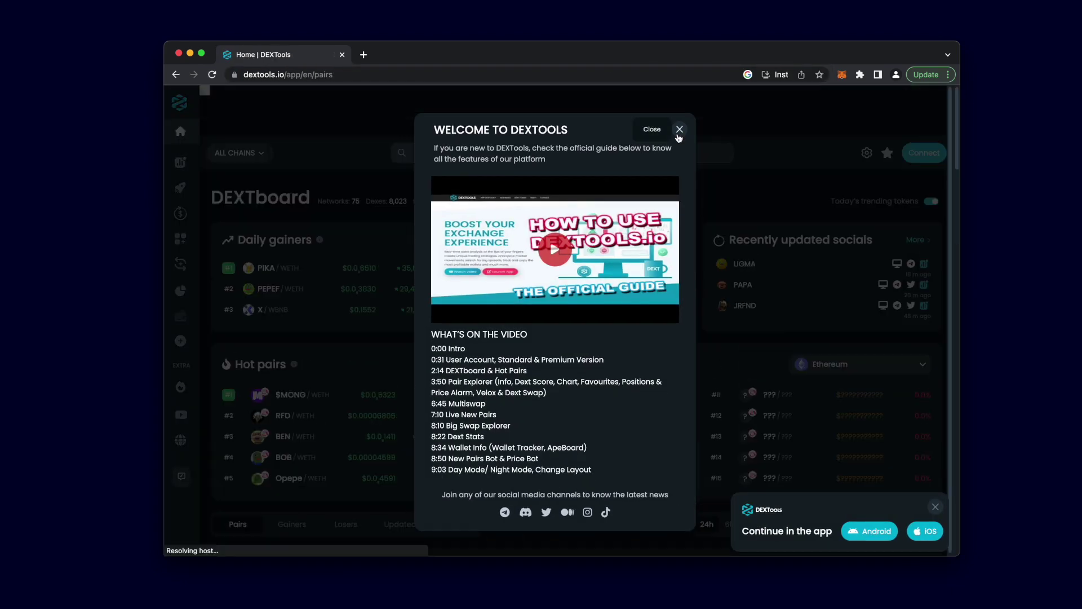
click(690, 110)
Search DEXTools for "unibot", open the UNIBOT/WETH pair and copy its token address.
click(507, 150)
text(unibot)
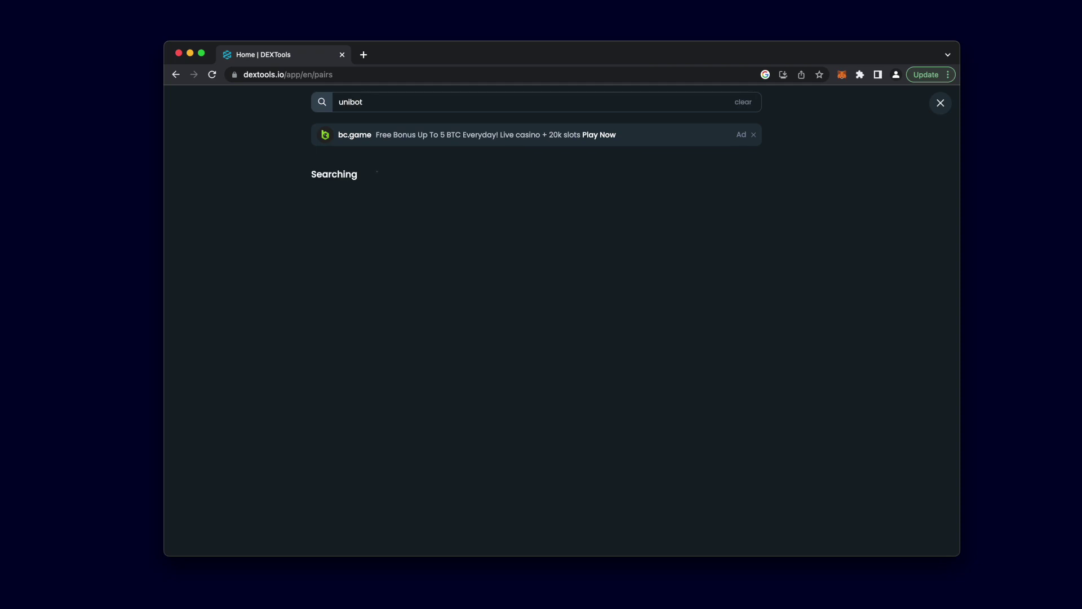
click(599, 220)
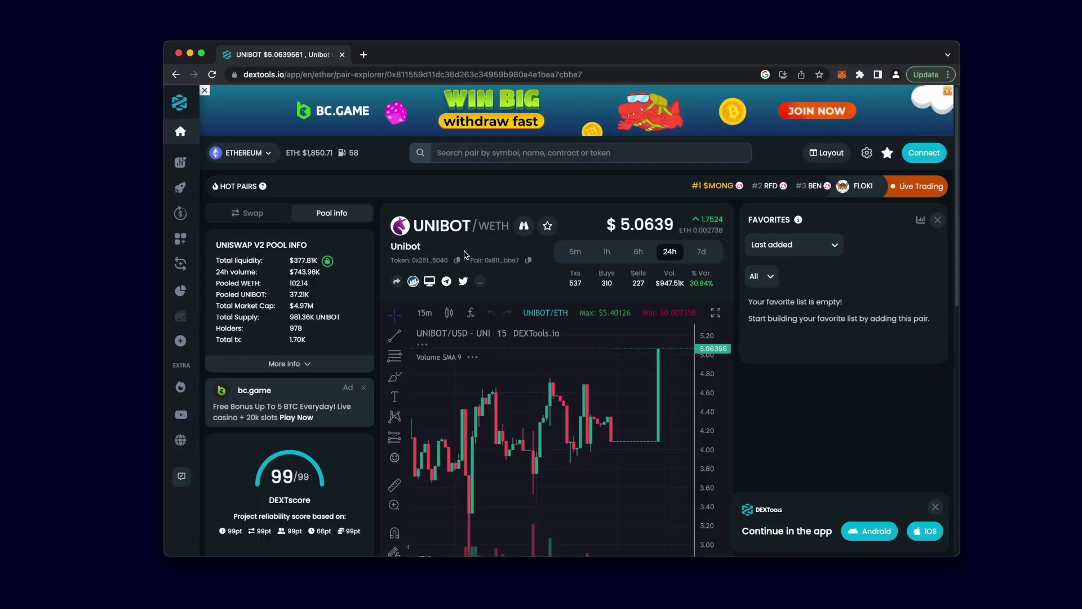
drag(473, 63, 740, 74)
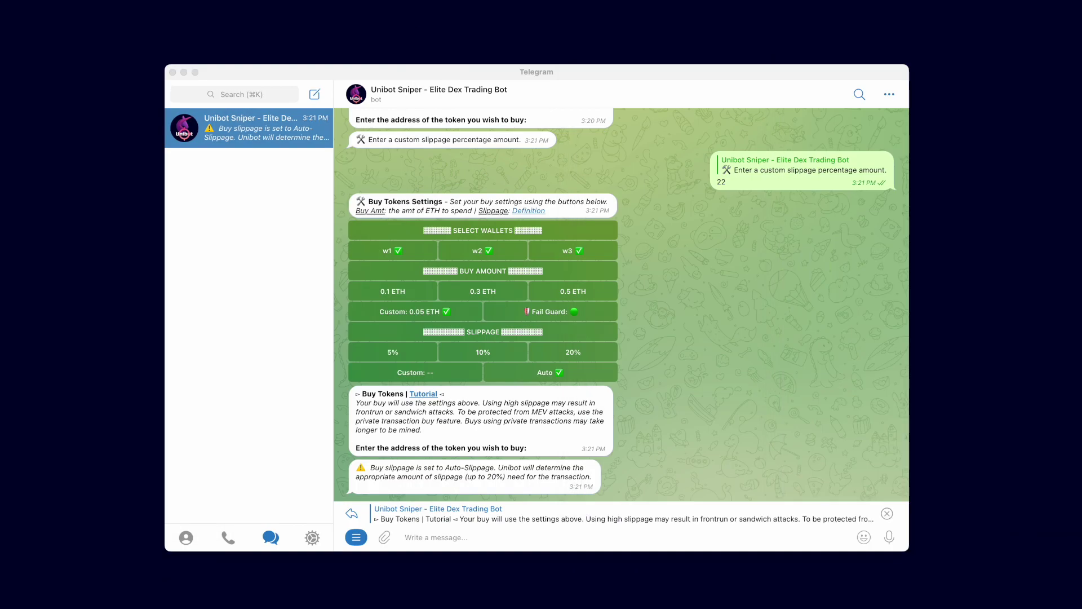
Switch to Telegram and send the copied UNIBOT token address to the bot to buy the token.
click(473, 542)
key(super+v)
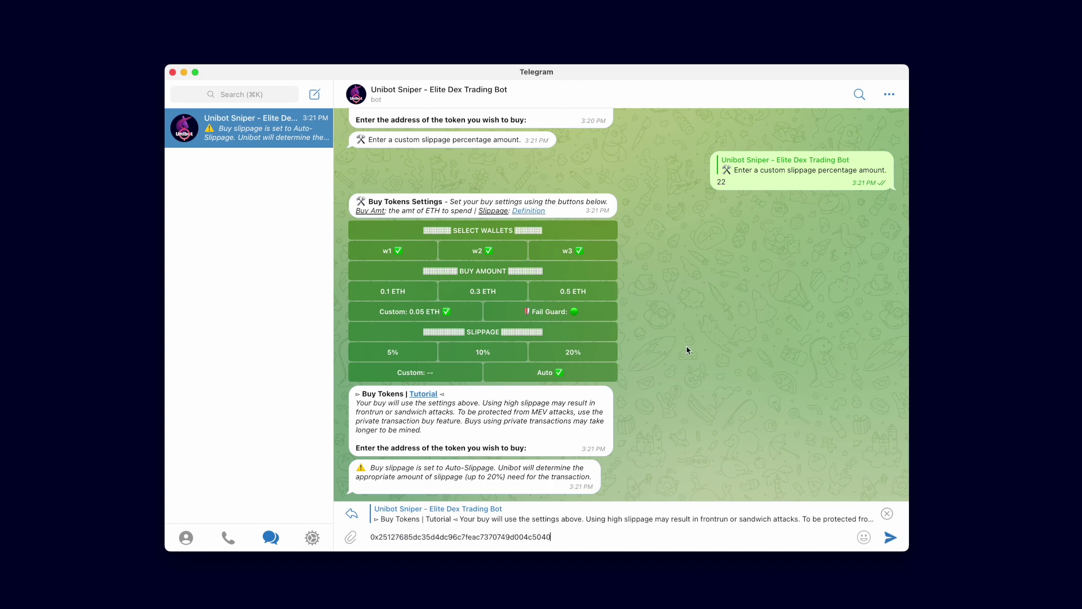
key(Return)
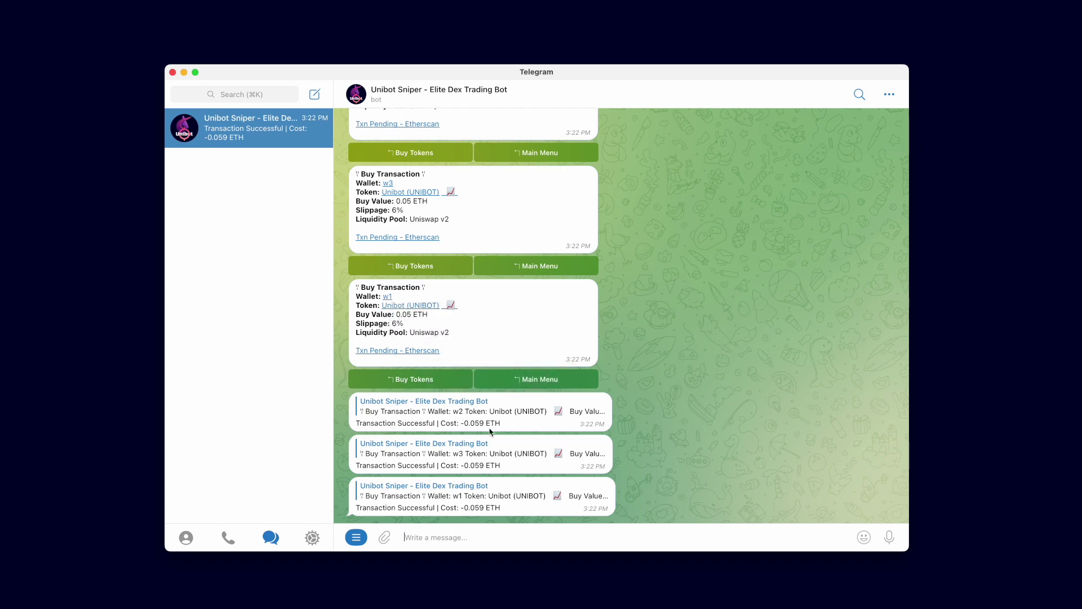
Examine the cost of the successful buy transactions for wallets w2, w3 and w1.
drag(441, 424, 500, 423)
drag(439, 466, 511, 465)
drag(441, 508, 520, 507)
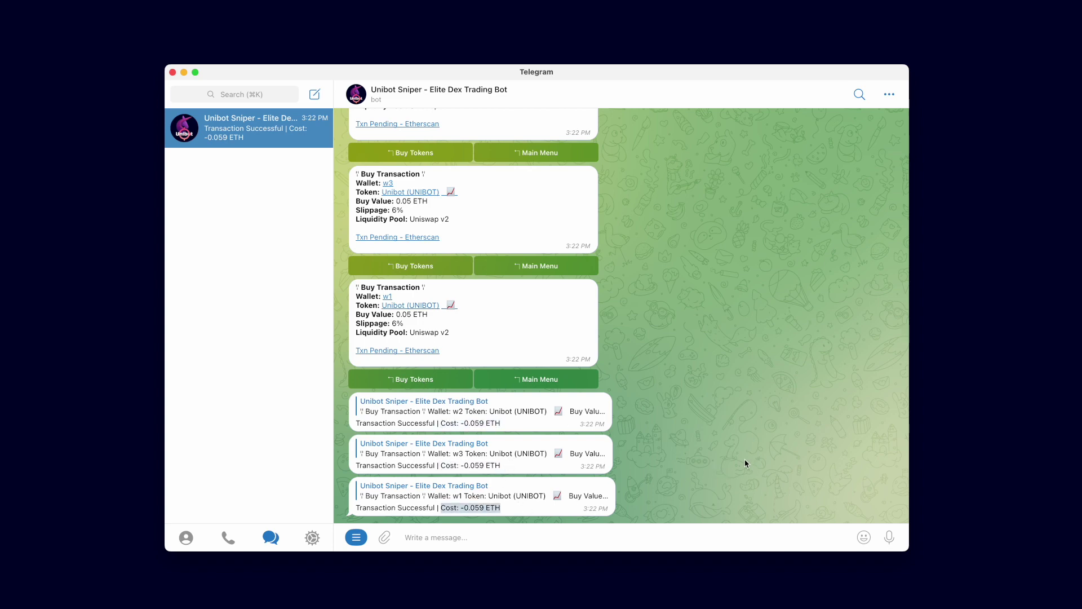
click(462, 509)
Bring up the bot's main menu and check the slippage used in the w3 buy transaction.
click(572, 381)
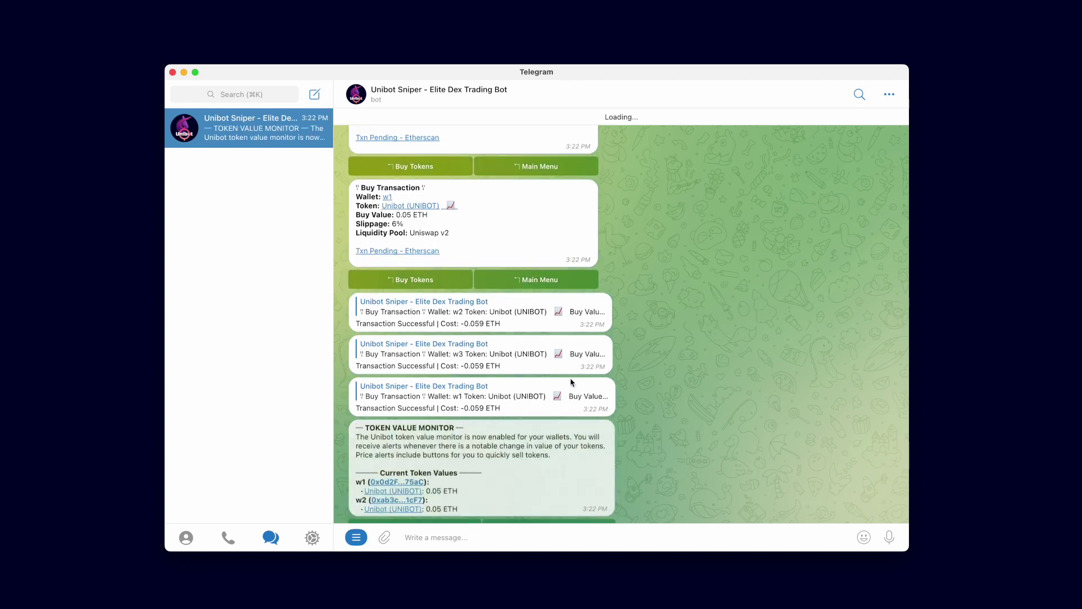
scroll(647, 387, up, 5)
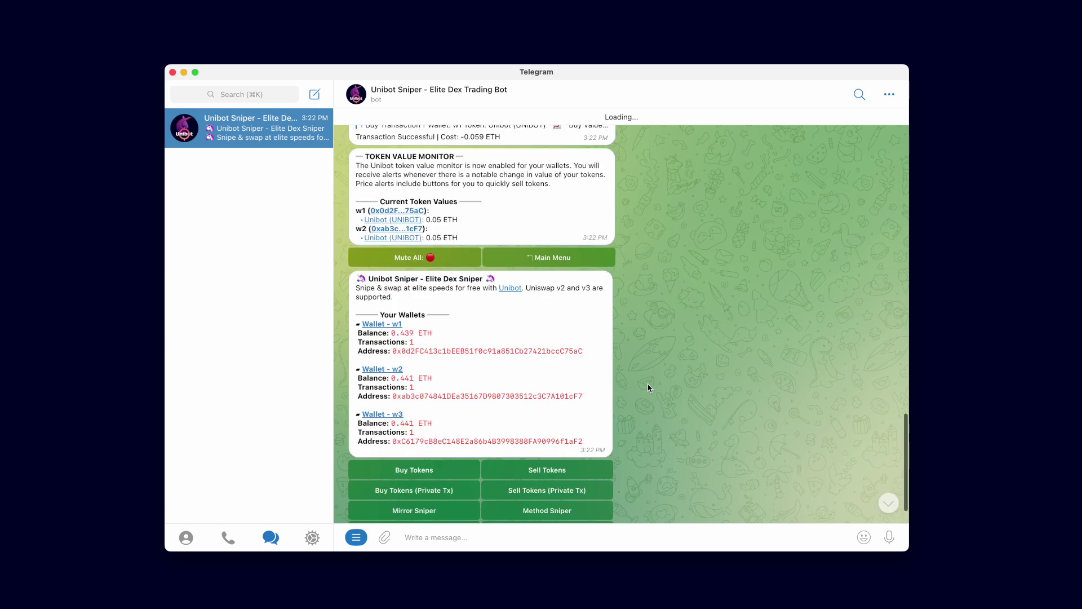
scroll(647, 387, up, 2)
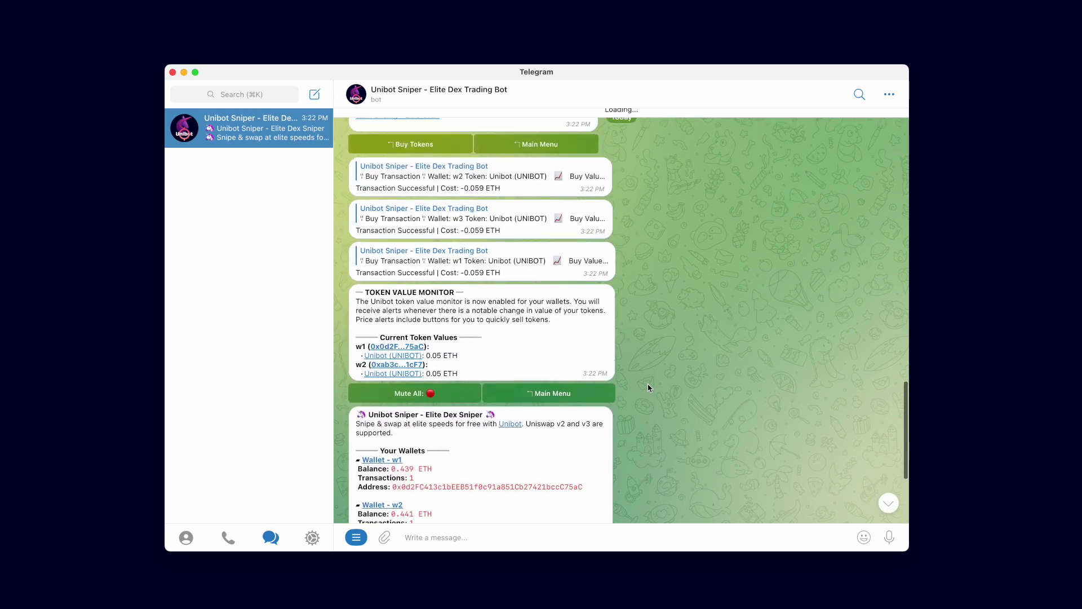
scroll(648, 387, up, 4)
scroll(669, 299, up, 1)
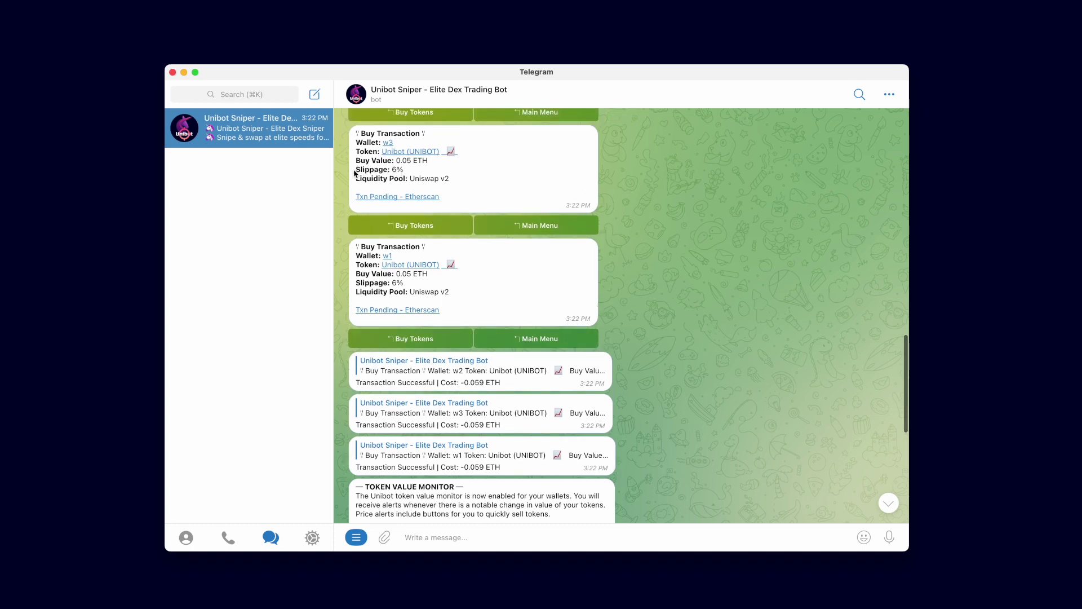
drag(356, 170, 412, 170)
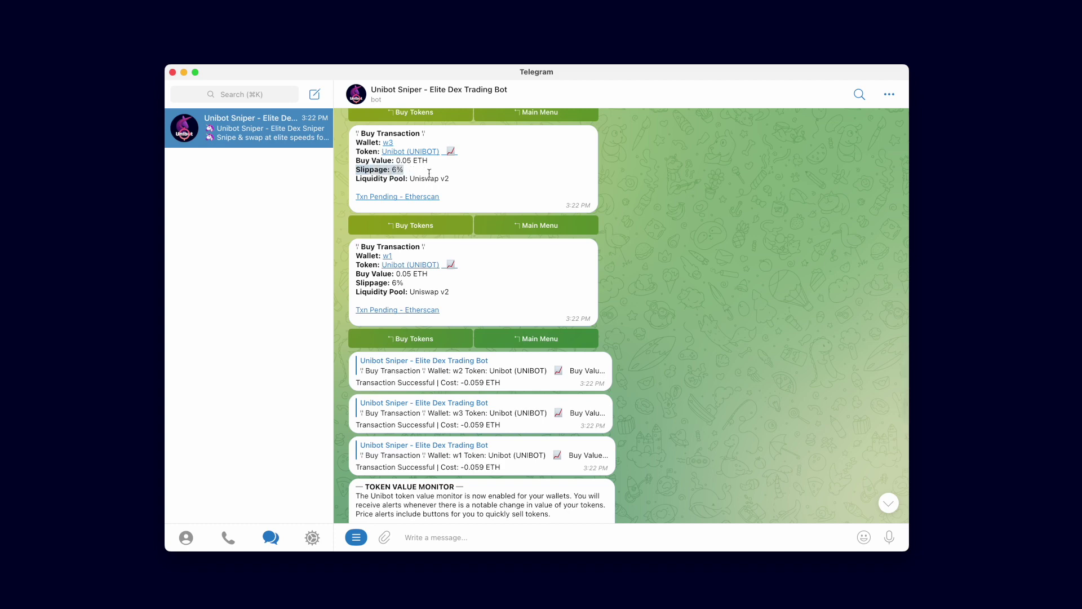
scroll(670, 403, down, 10)
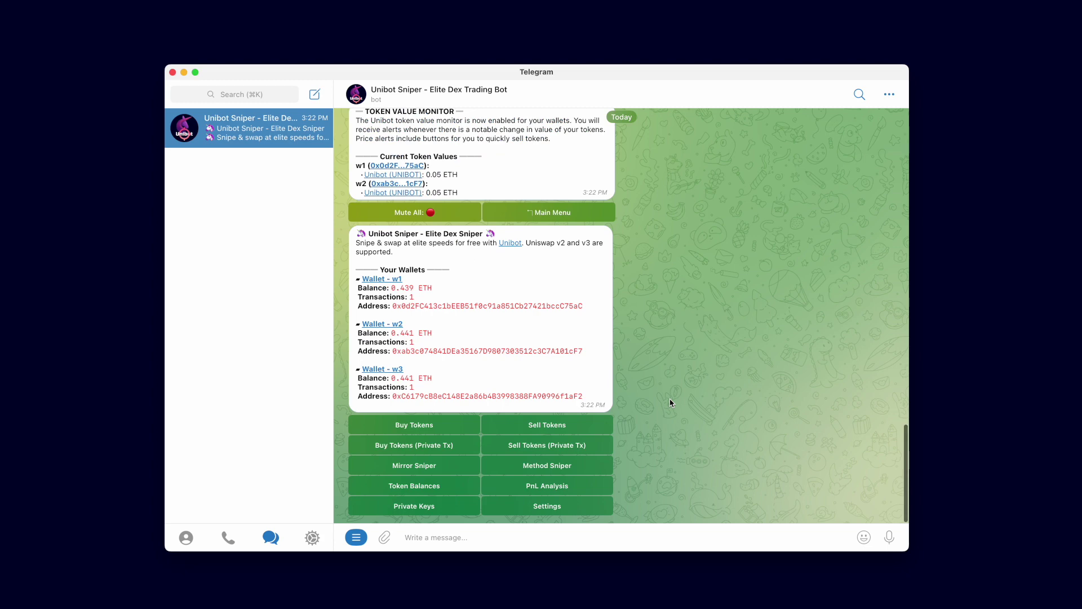
Open the sell token settings and try sell amounts of 50% and 25%, settling on 100%.
click(565, 431)
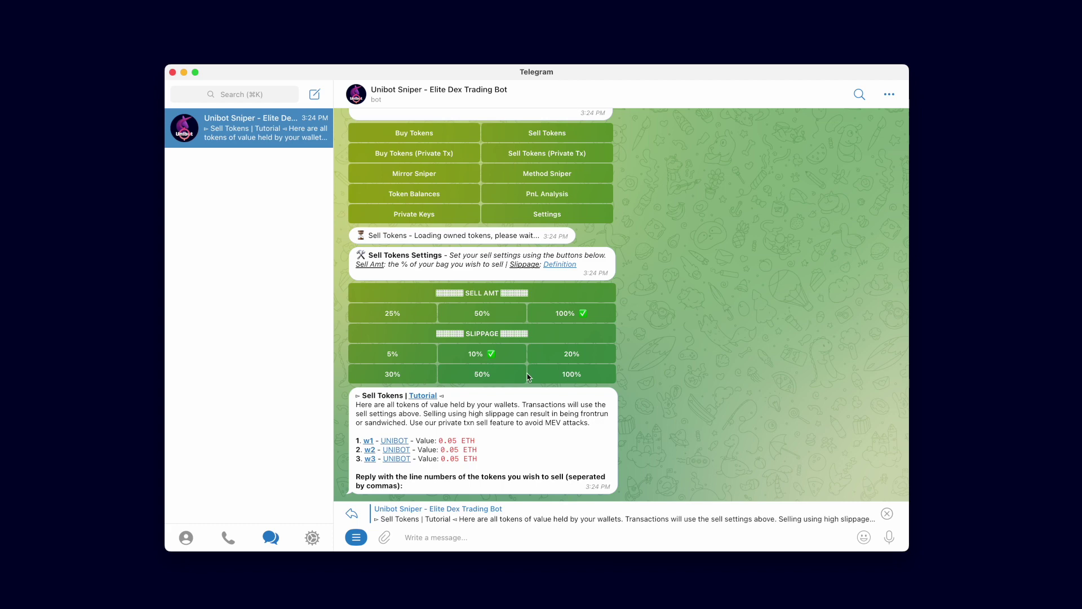
click(483, 314)
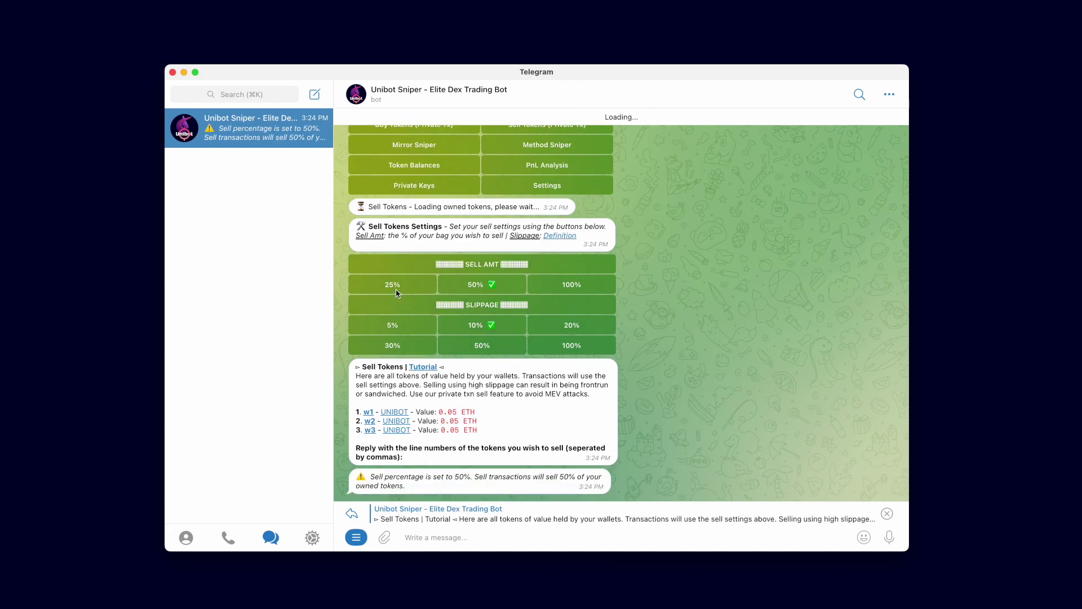
click(402, 285)
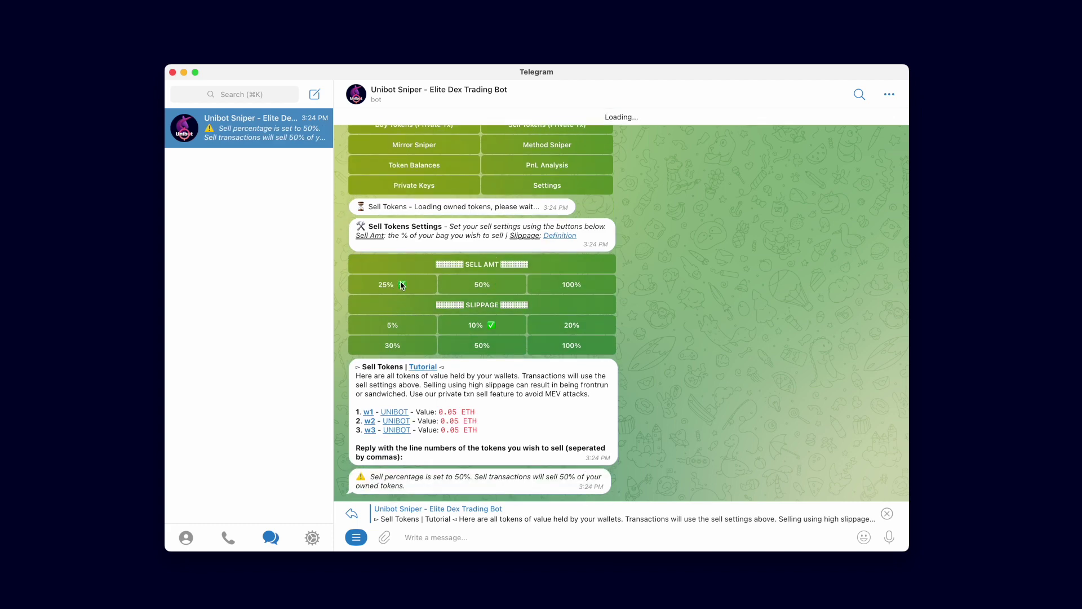
click(584, 285)
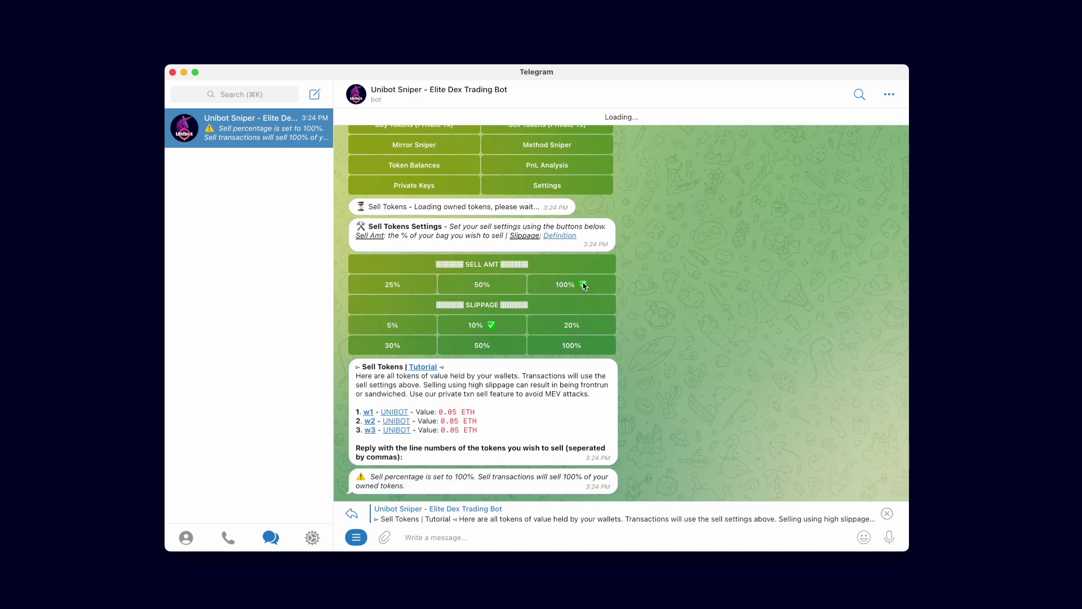
Try sell slippages of 20% and 50%, and return the setting to 10%.
click(569, 325)
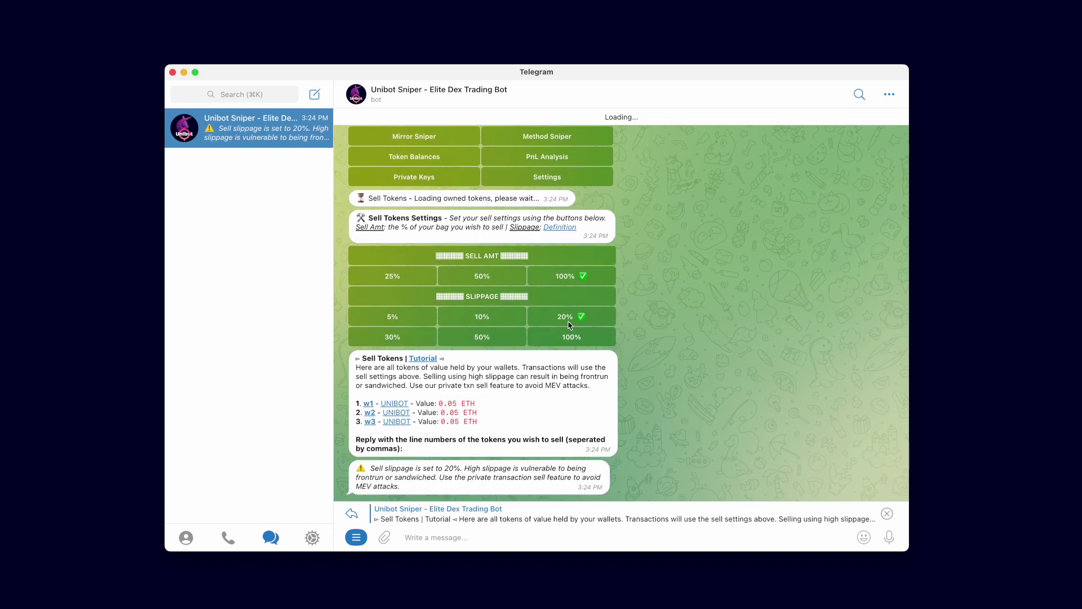
click(486, 340)
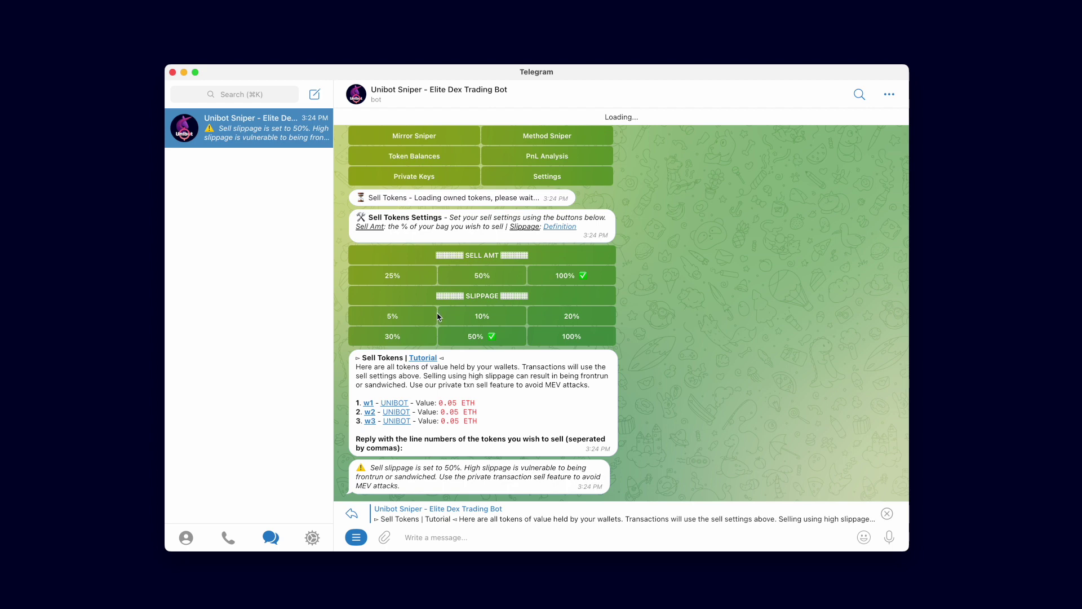
click(488, 316)
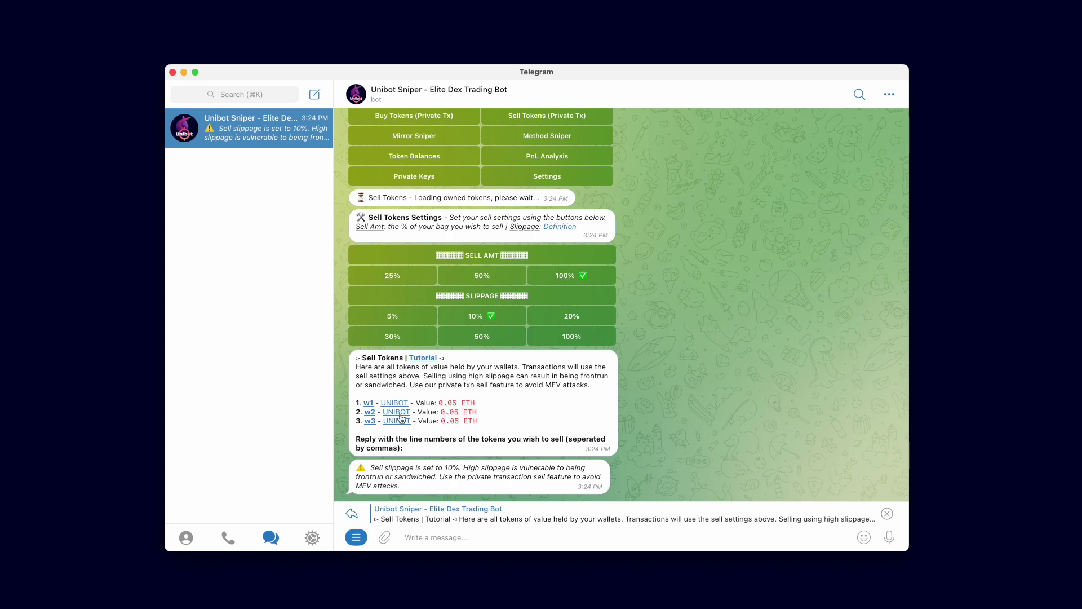
Sell the UNIBOT tokens held by w1, w2 and w3 by replying to the sell prompt with line numbers 1,2,3.
drag(476, 403, 354, 404)
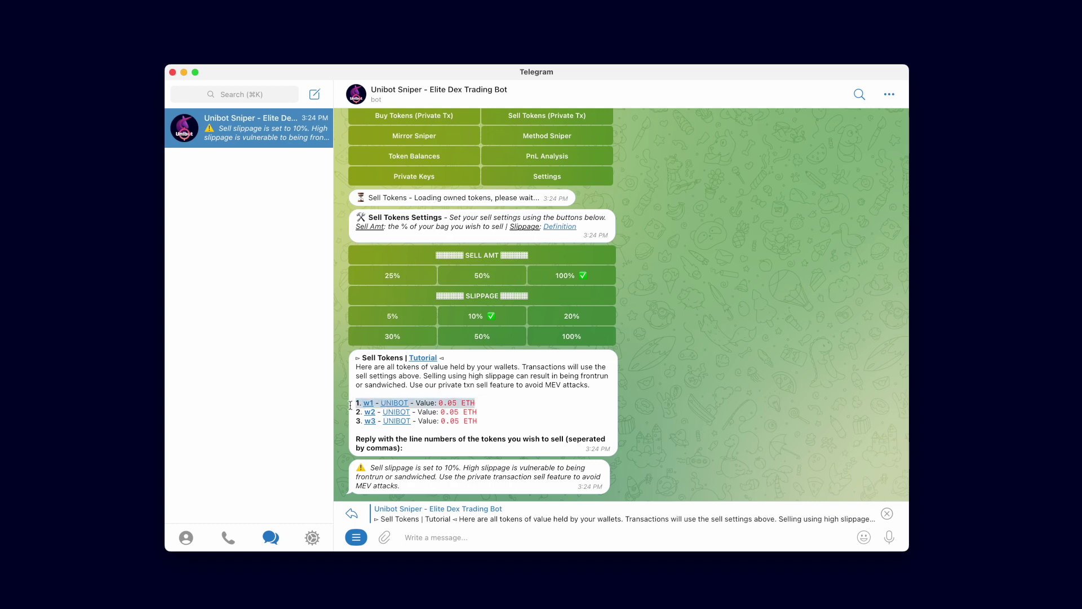
drag(476, 411, 343, 411)
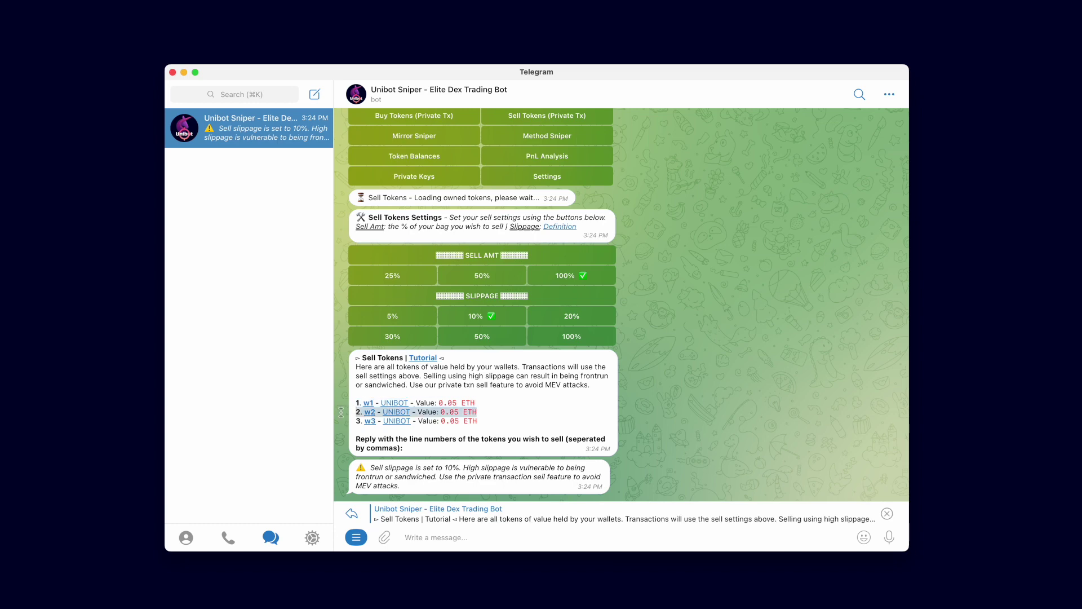
drag(479, 421, 354, 424)
click(494, 422)
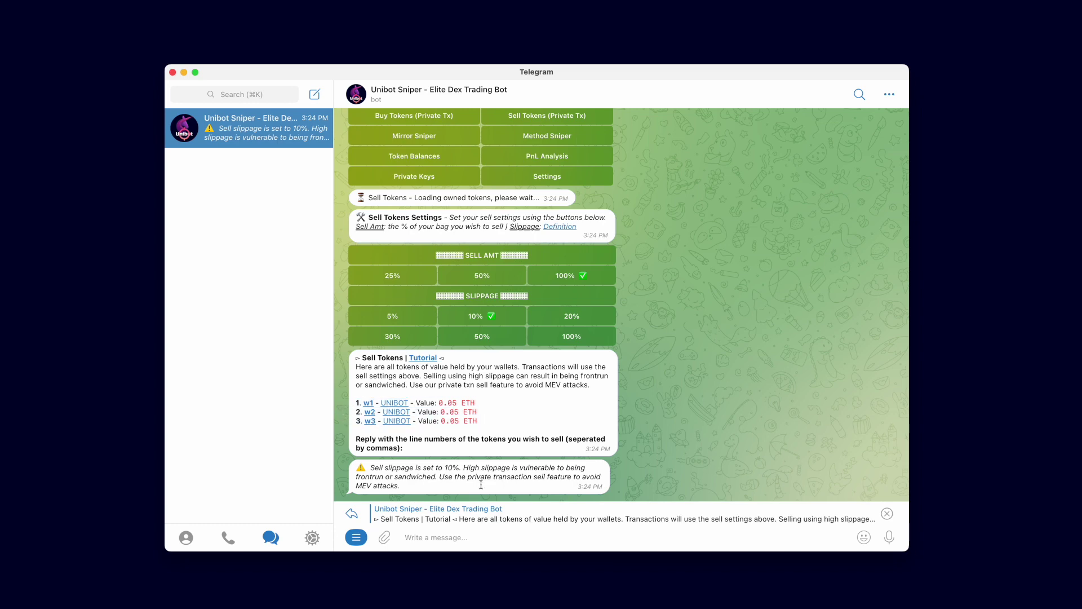
text(1)
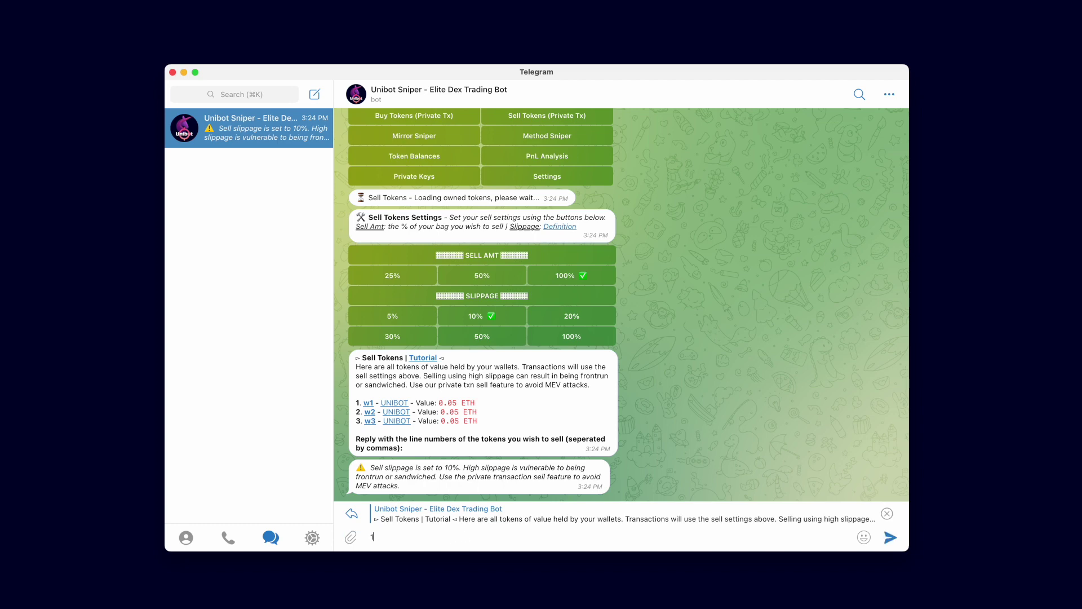
text(,2,3)
key(Return)
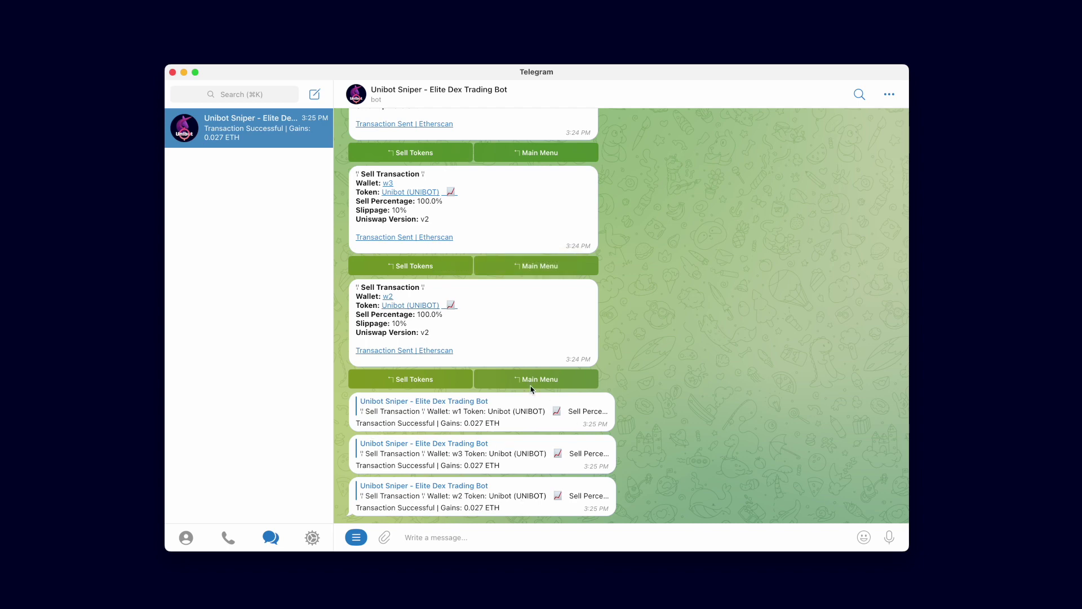
Examine the gains of the successful sell transactions for wallets w1, w3 and w2.
drag(440, 423, 499, 422)
drag(441, 465, 499, 466)
drag(441, 508, 499, 508)
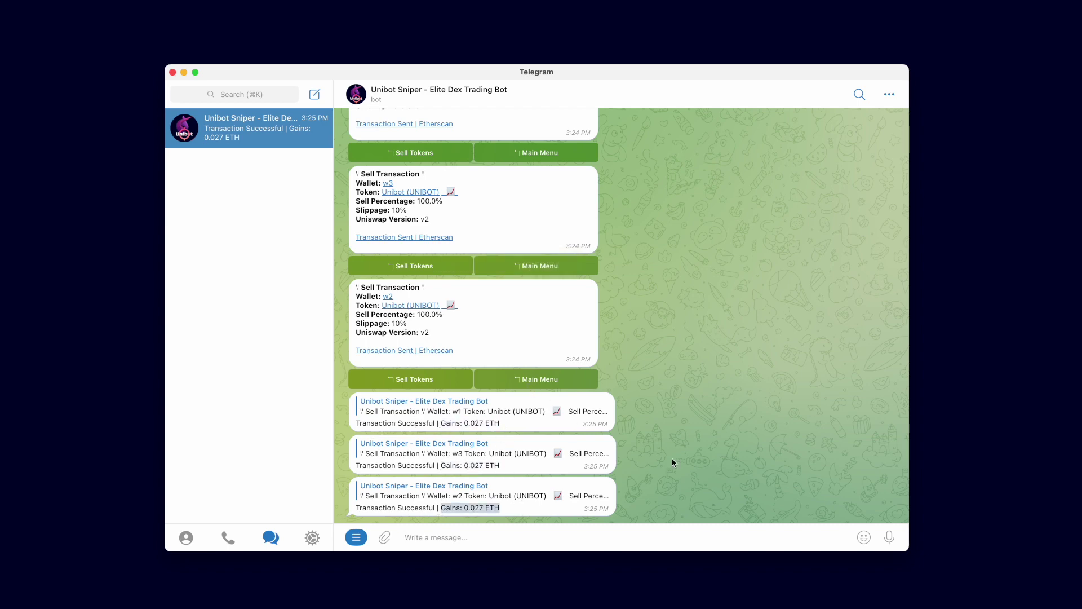
Check the wallets' token balances and run the profit and loss analysis, returning to the bot's main menu.
click(573, 378)
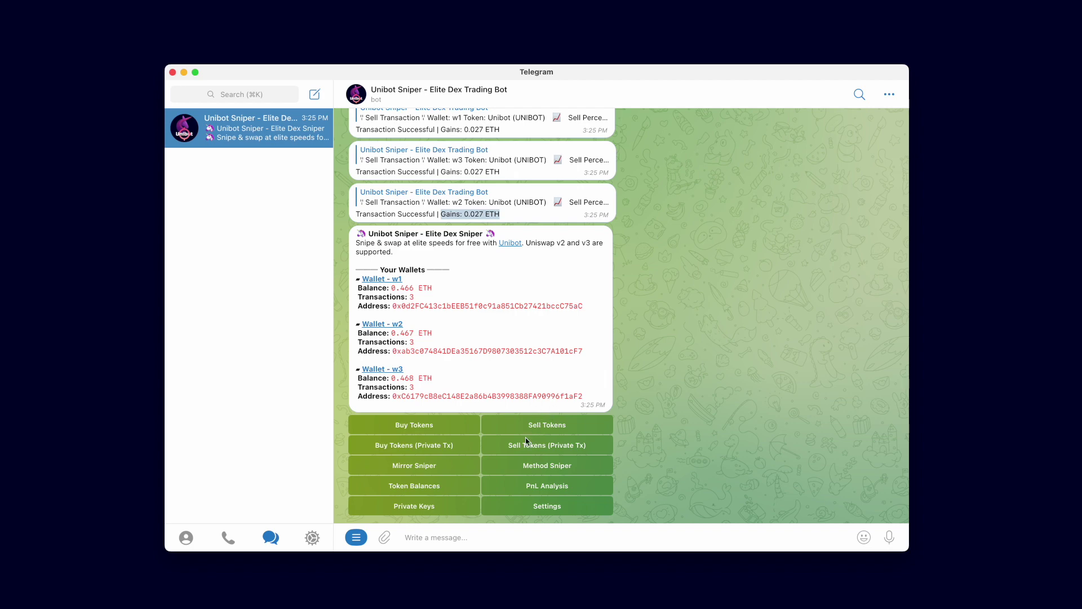
click(443, 488)
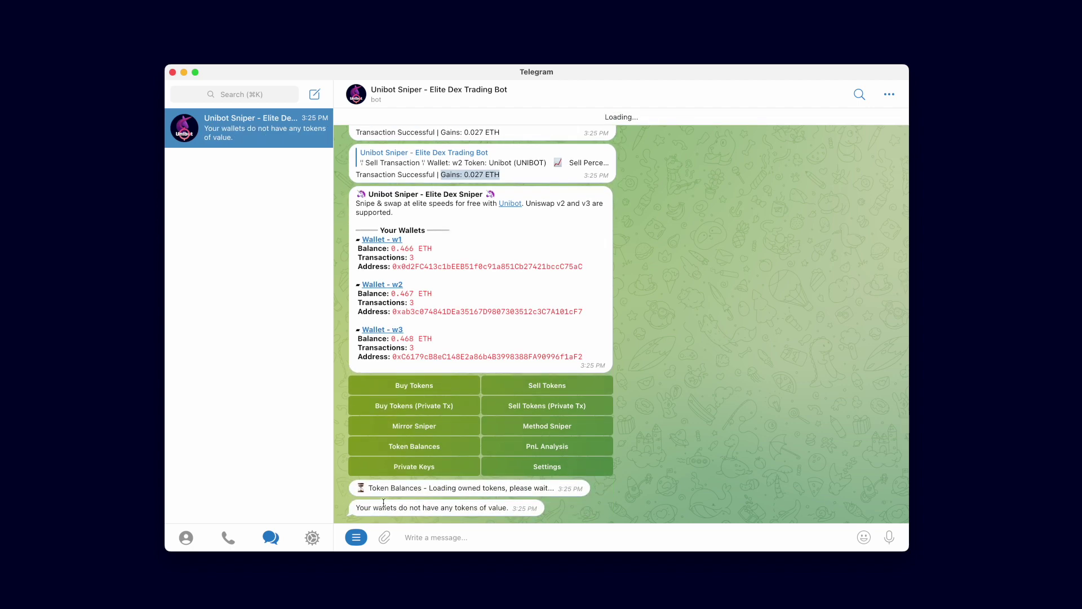
click(547, 446)
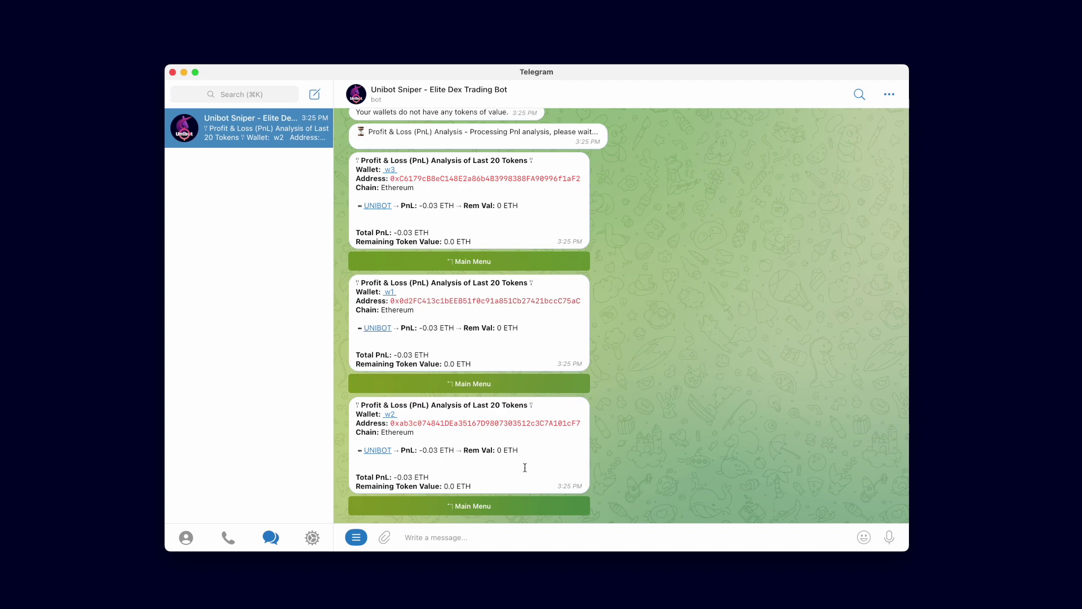
click(541, 505)
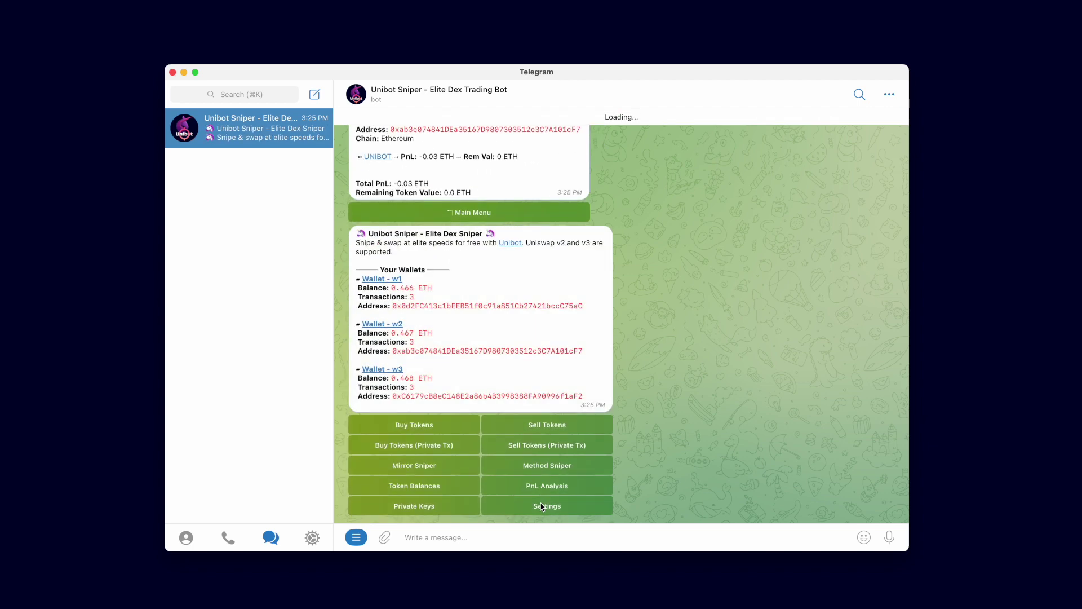